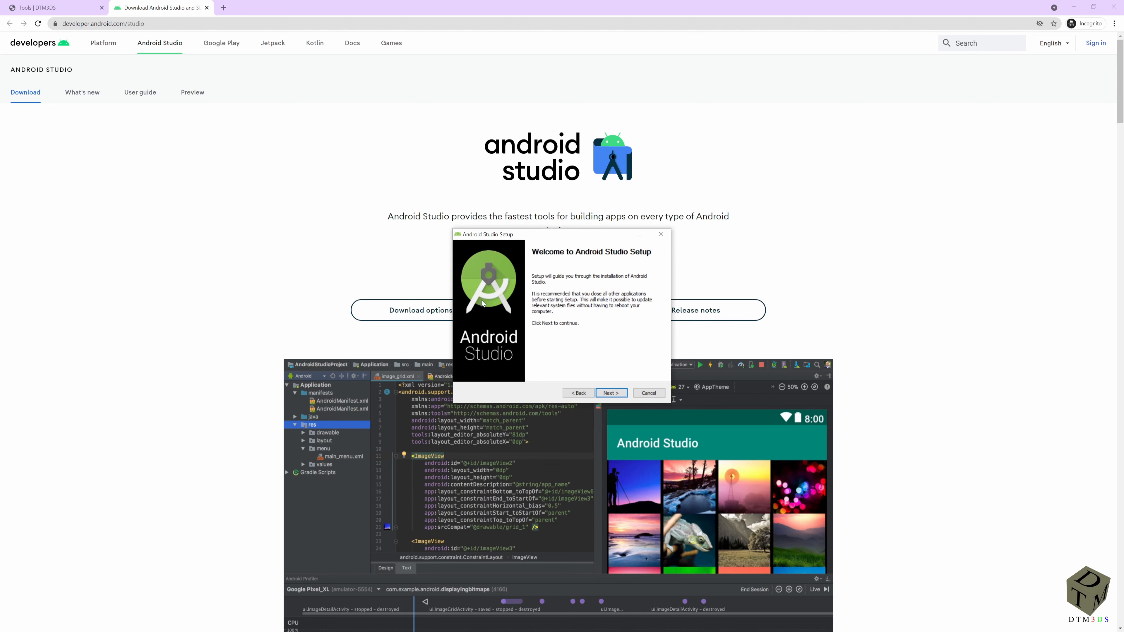
# Install Android Studio with Android Virtual Device in C:\Program Files\Android\Android Studio, using the Android Studio Start Menu folder
pyautogui.click(604, 393)
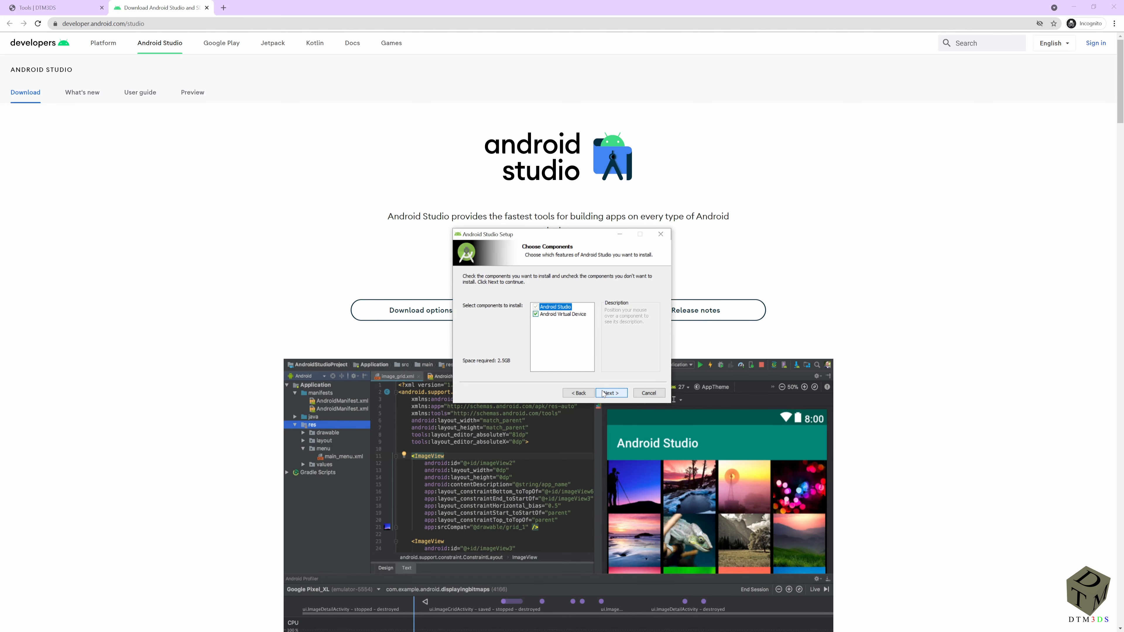
pyautogui.click(603, 393)
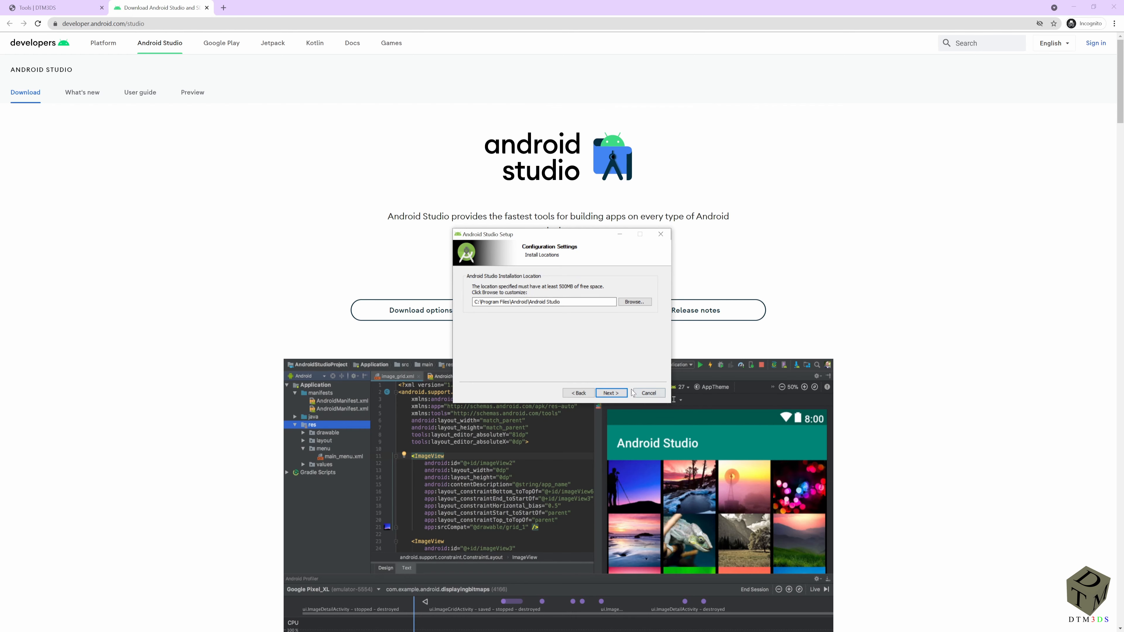
pyautogui.click(610, 391)
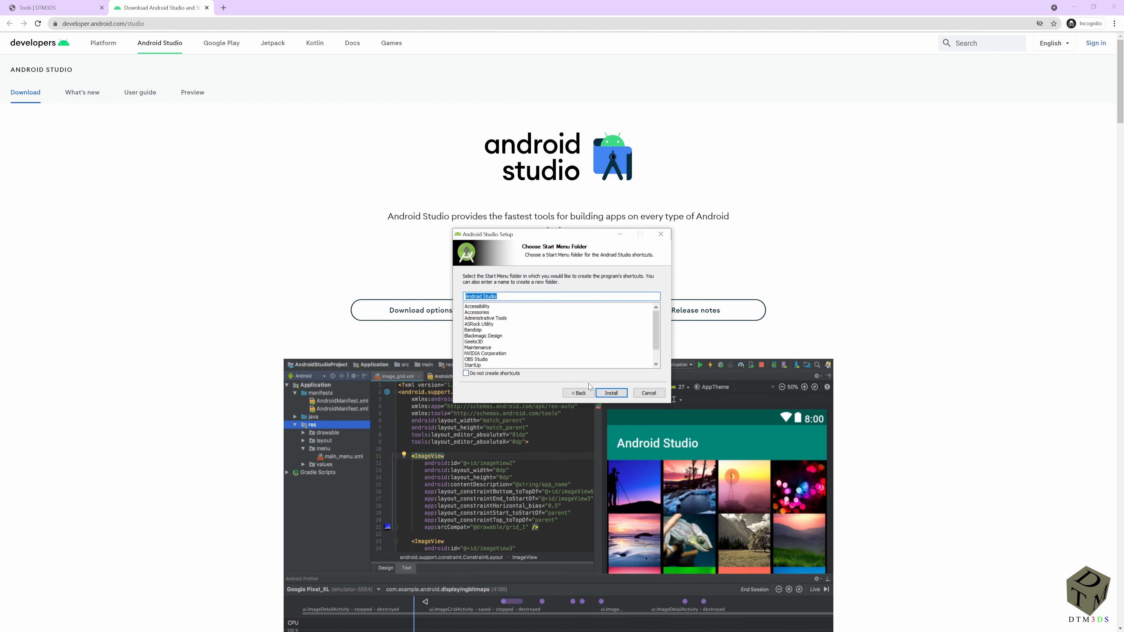
pyautogui.click(610, 392)
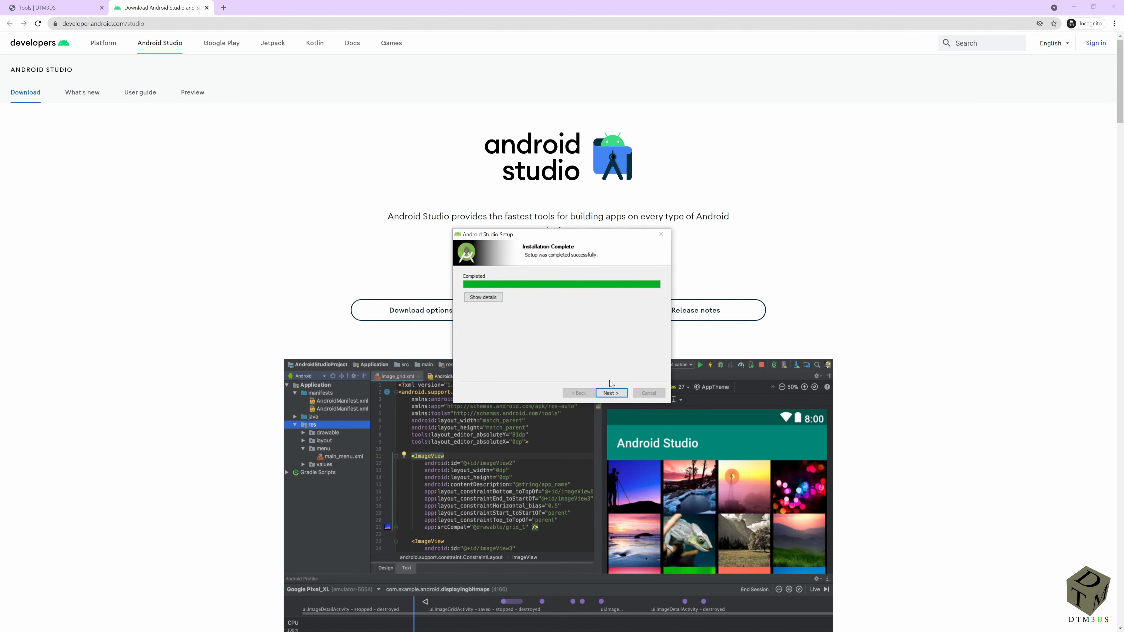
pyautogui.click(611, 393)
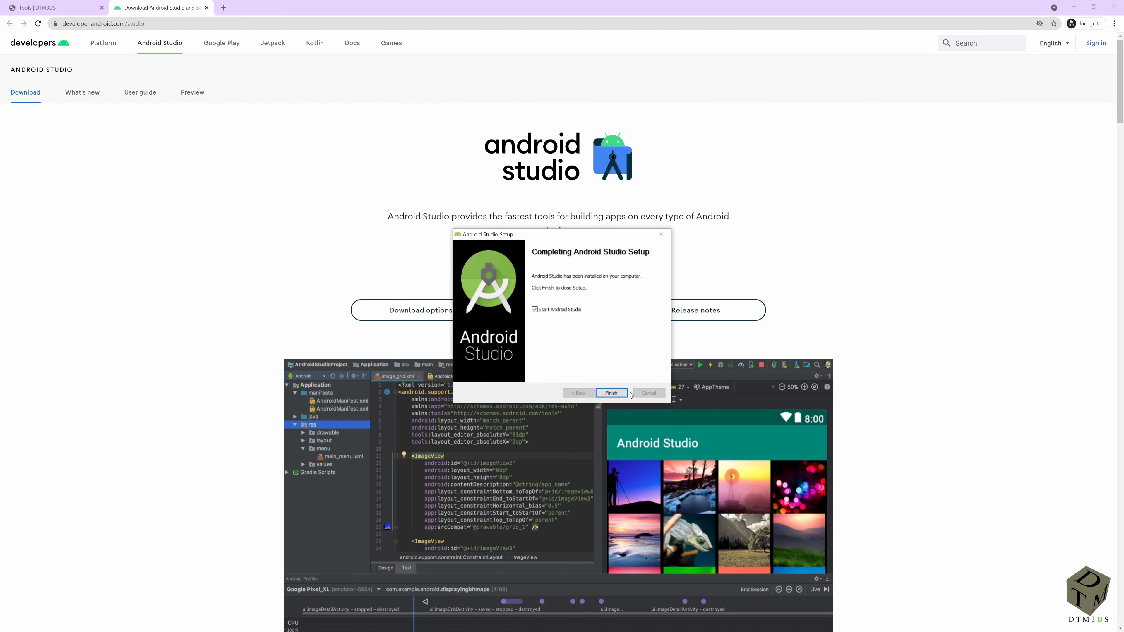
# Finish the setup by starting Android Studio without importing settings, and decline sending usage statistics to Google
pyautogui.click(619, 393)
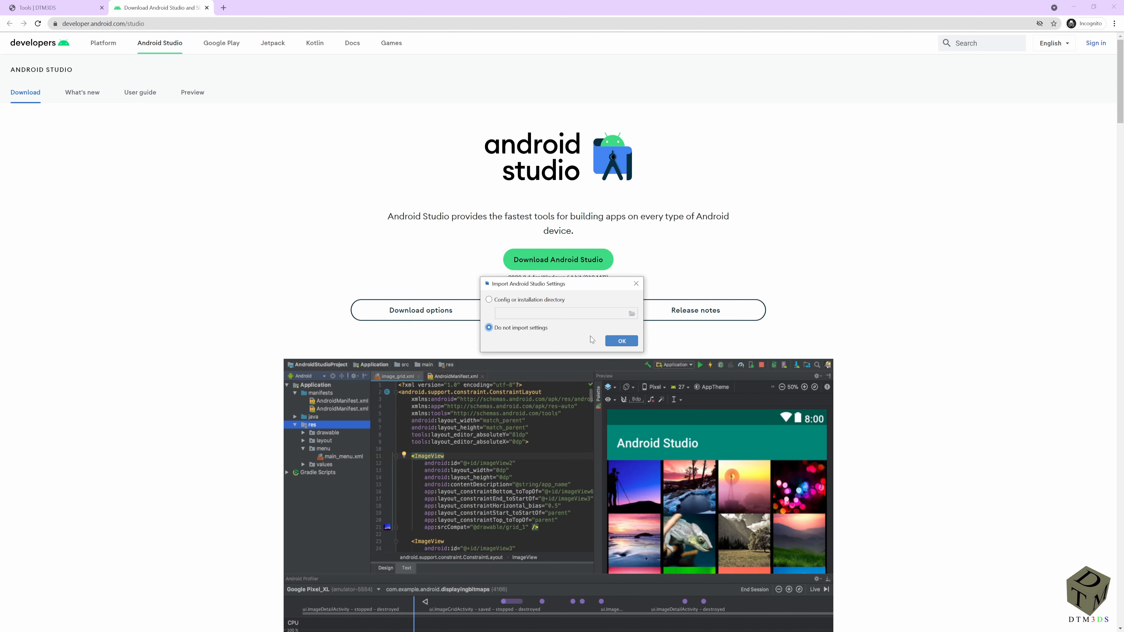
pyautogui.click(616, 341)
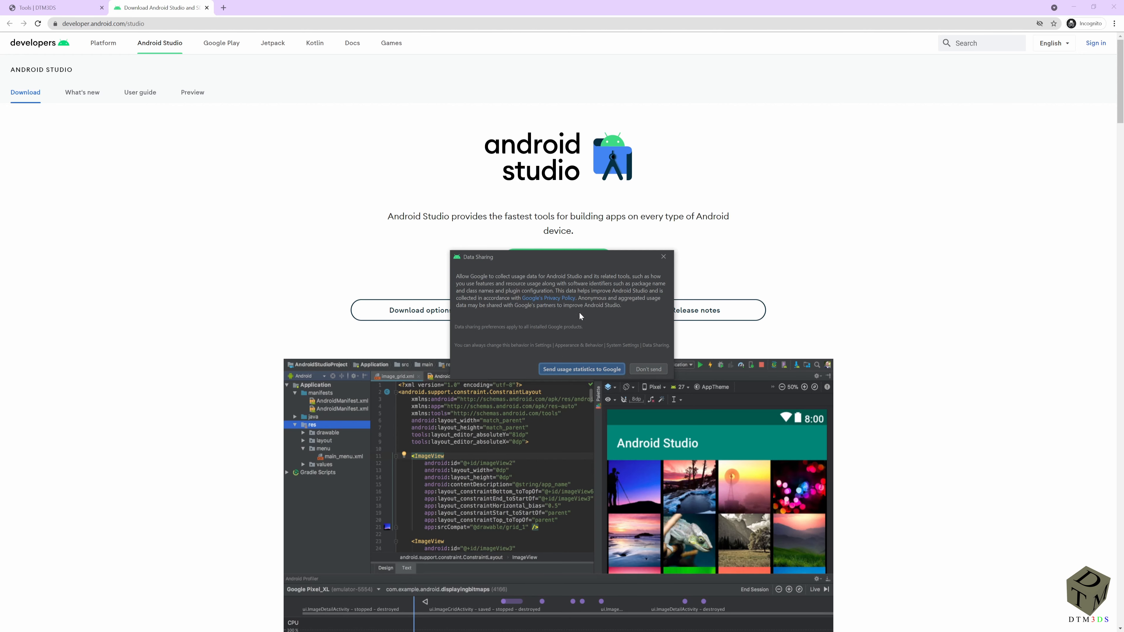
pyautogui.click(647, 370)
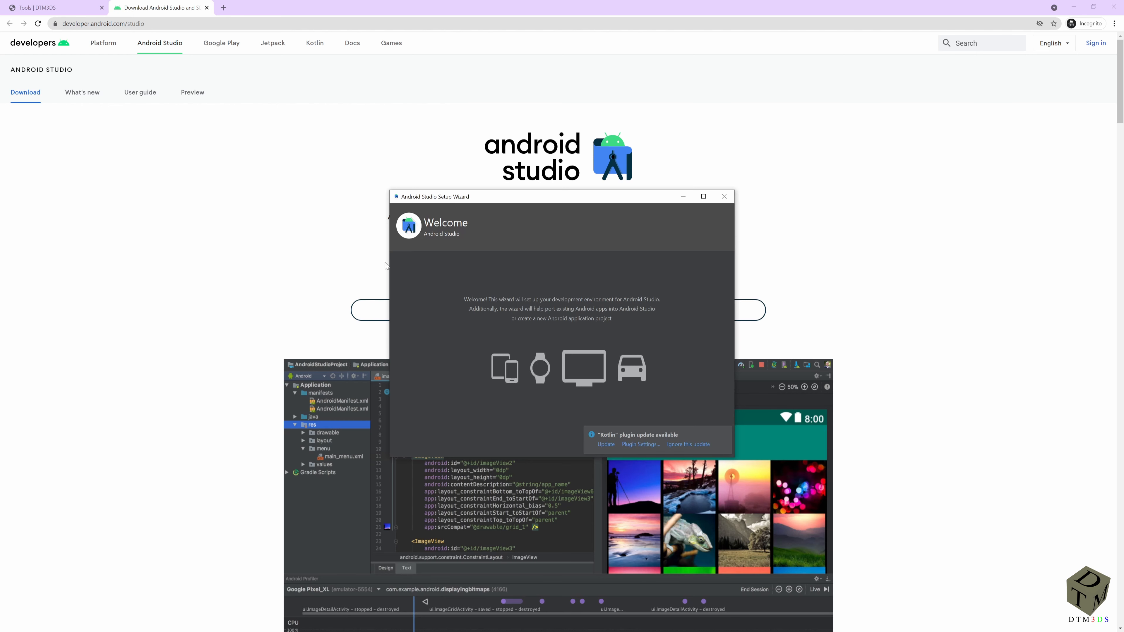
# Update the Kotlin plugin and restart Android Studio to apply the change
pyautogui.moveTo(530, 203); pyautogui.dragTo(411, 201)
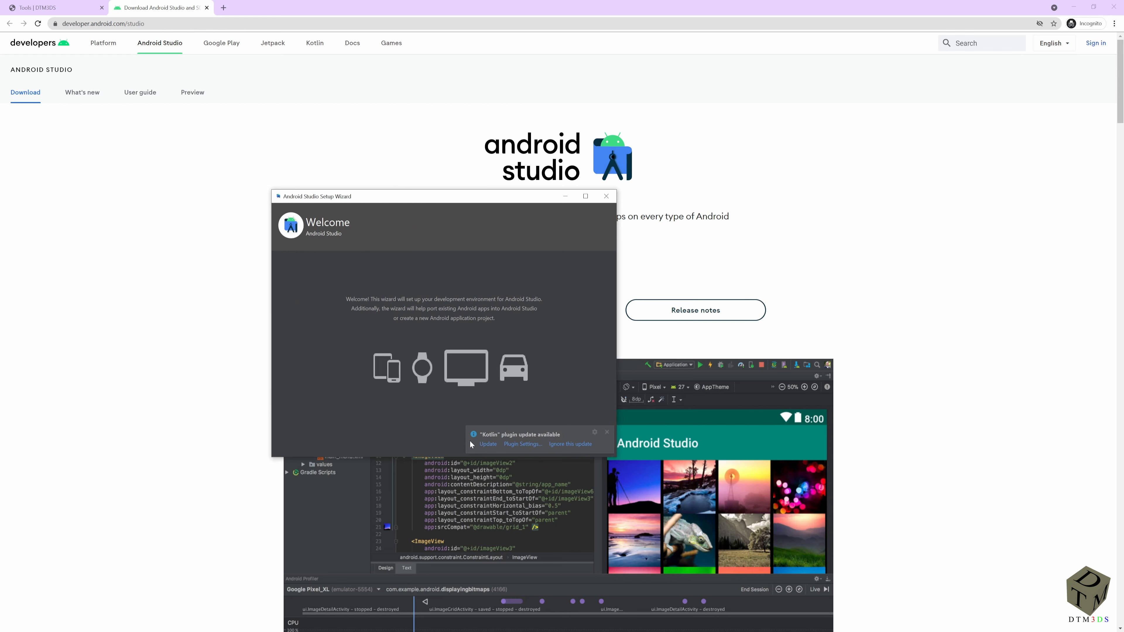
pyautogui.click(481, 444)
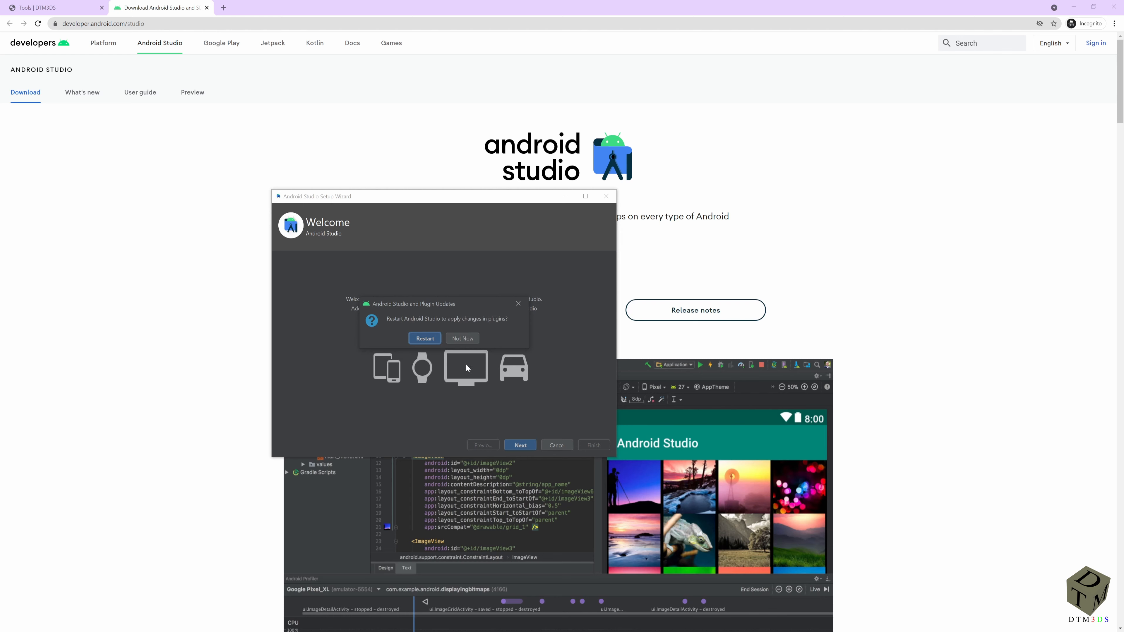
pyautogui.click(424, 339)
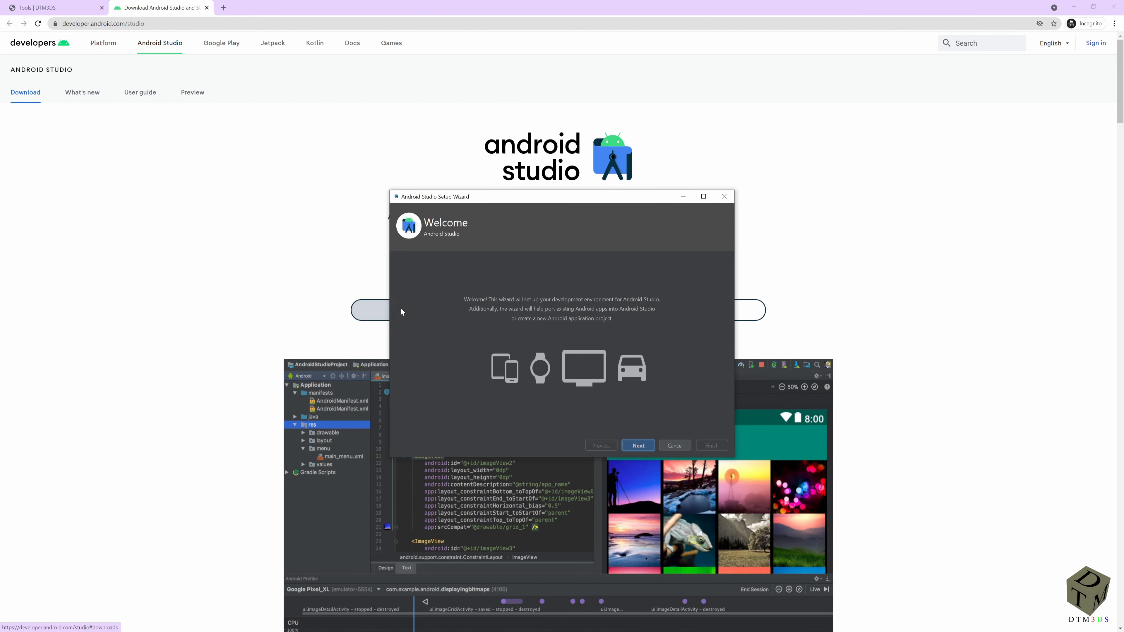
# Complete the setup wizard with the Standard install type and the Darcula theme, downloading the listed SDK components
pyautogui.click(629, 447)
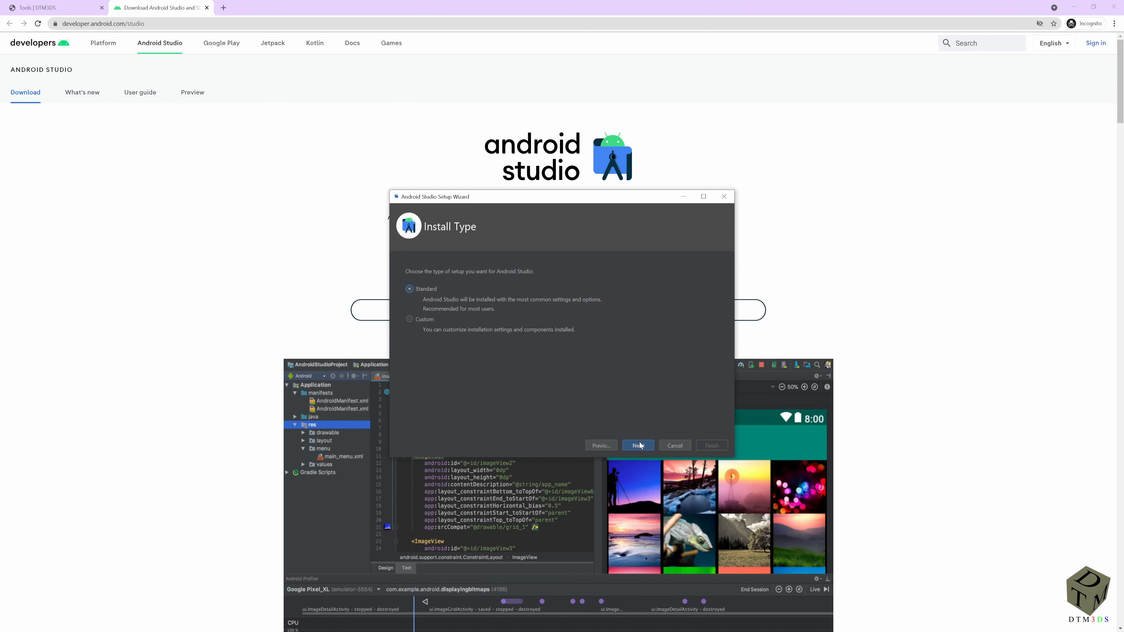
pyautogui.click(642, 445)
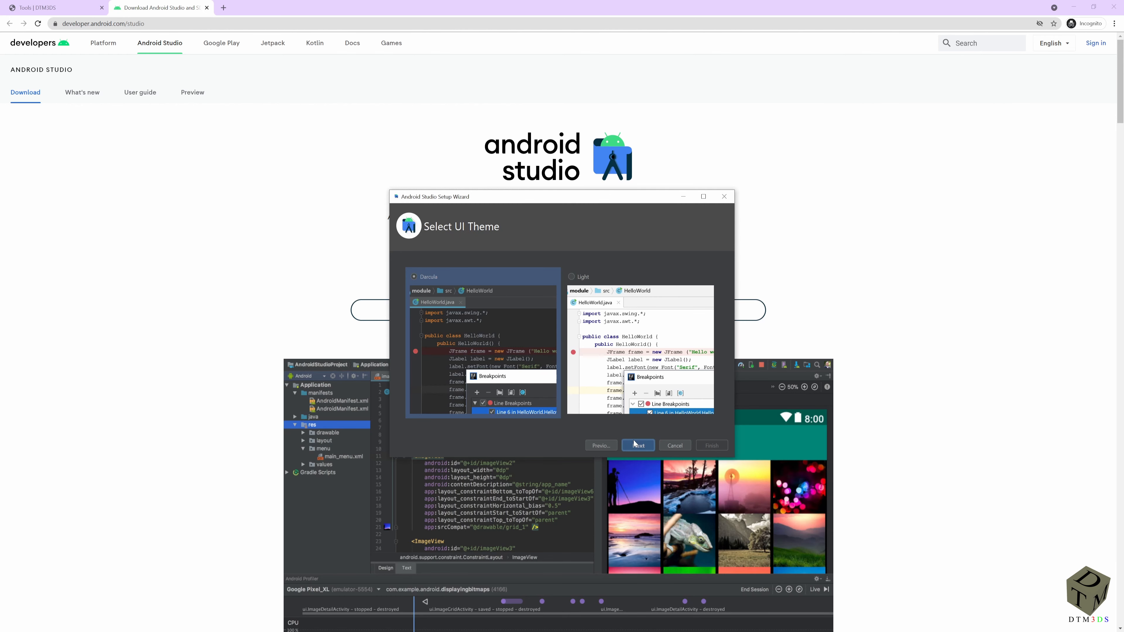
pyautogui.click(644, 446)
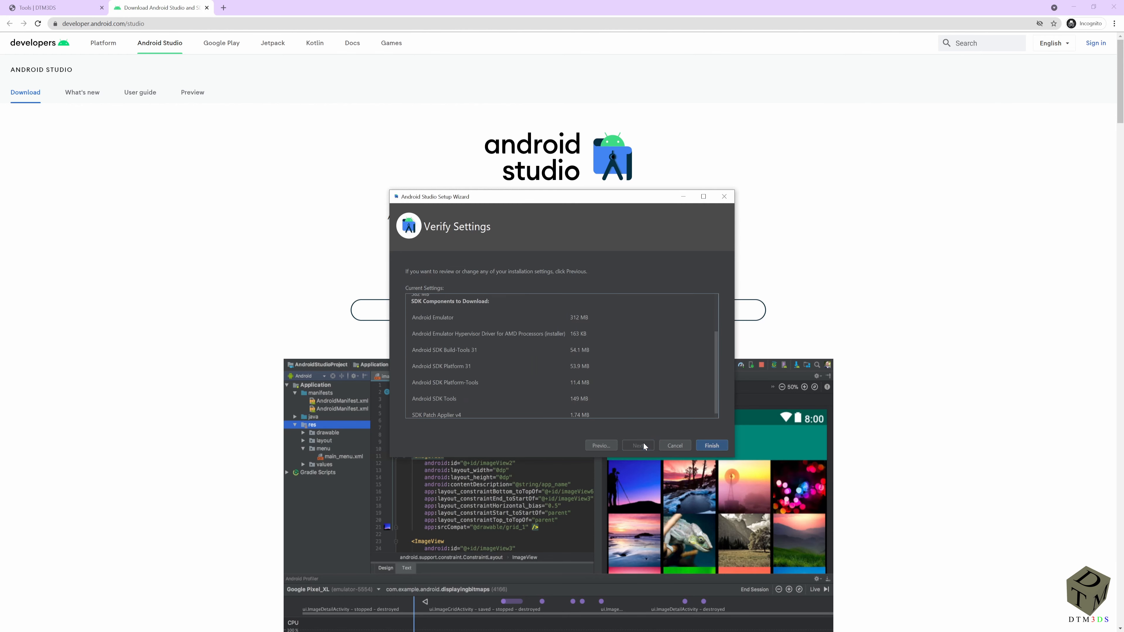
pyautogui.click(712, 445)
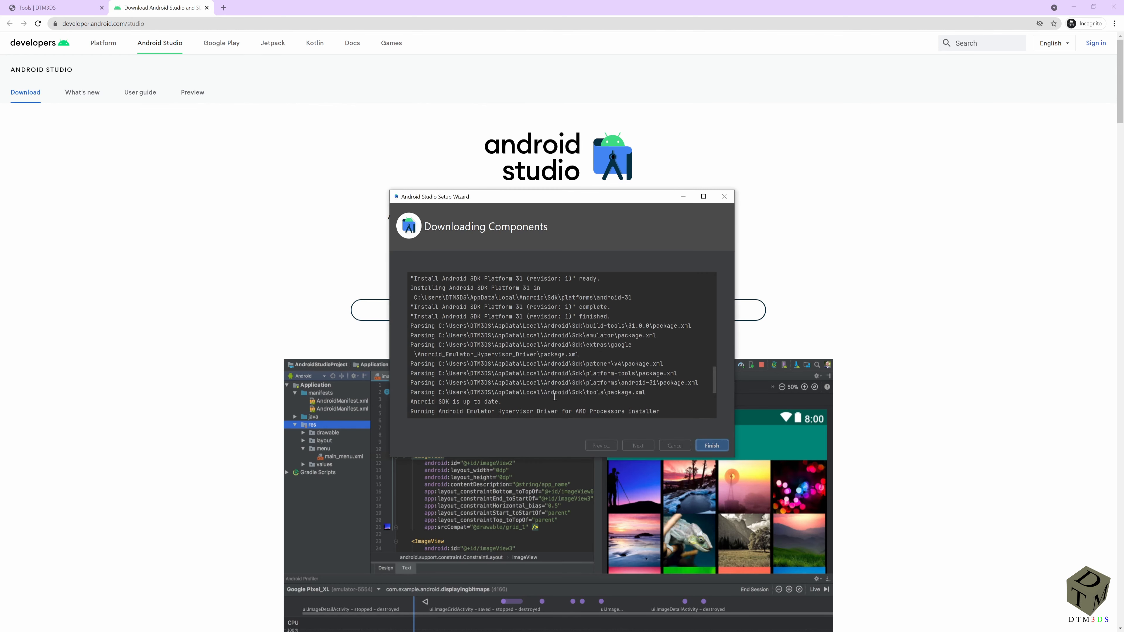
pyautogui.click(704, 445)
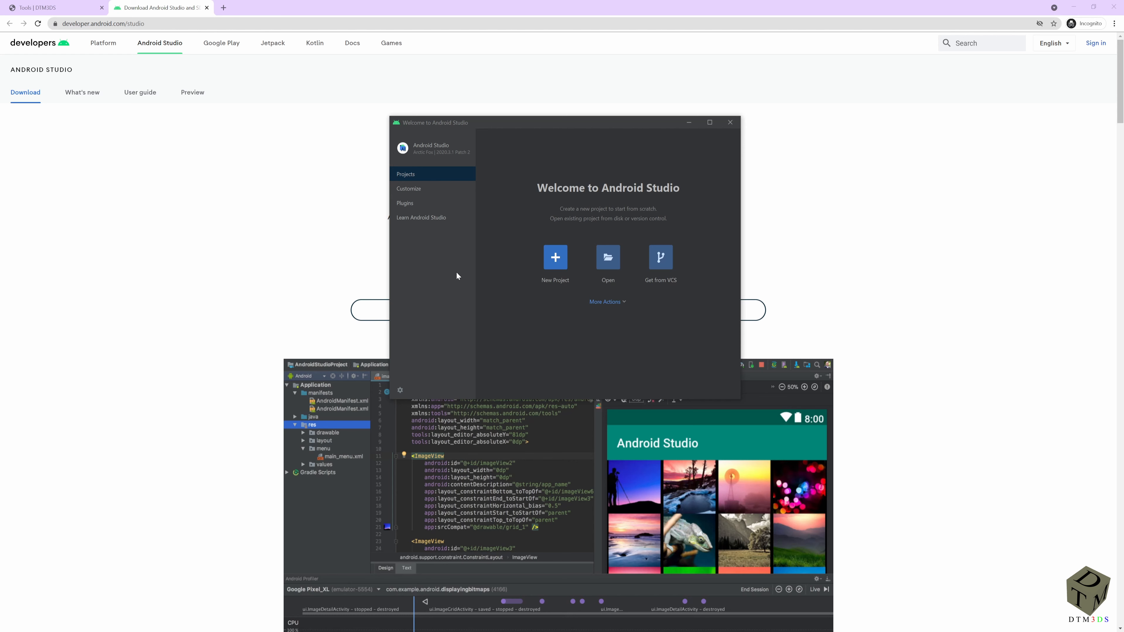
# Open the SDK Manager and mark the Android 11.0 (R) platform, API level 30, for installation
pyautogui.click(624, 302)
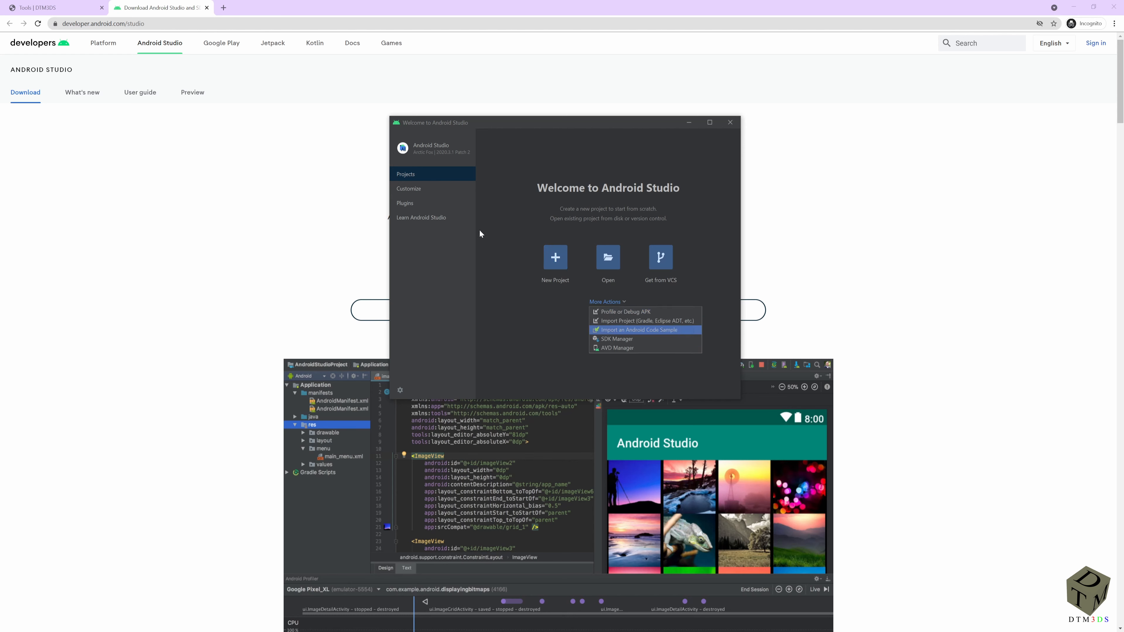
pyautogui.click(519, 307)
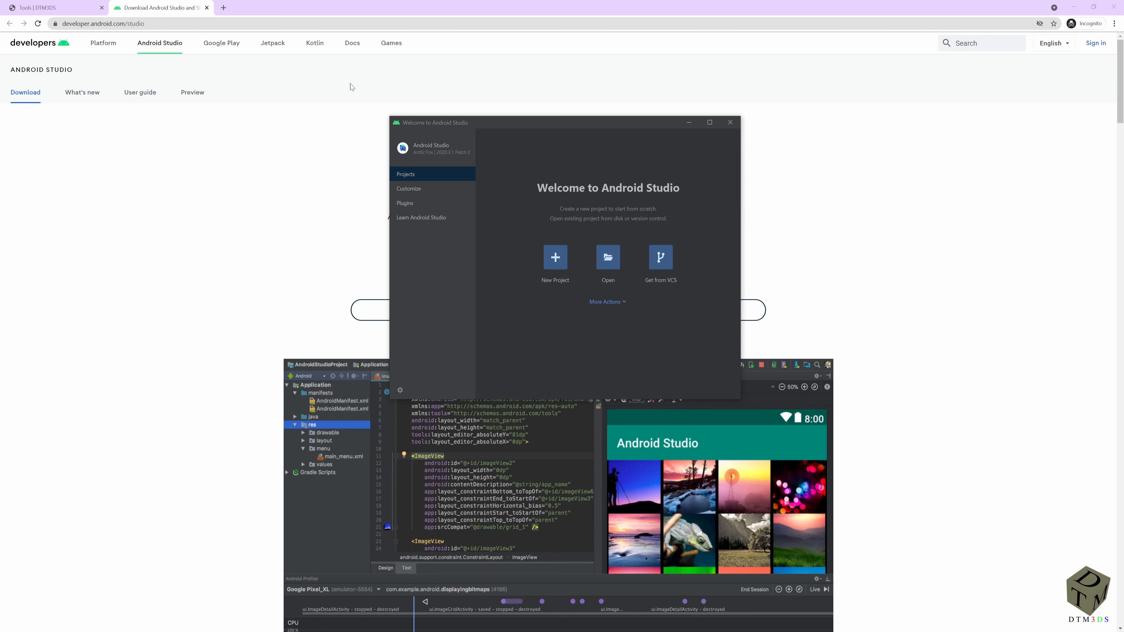
pyautogui.click(624, 303)
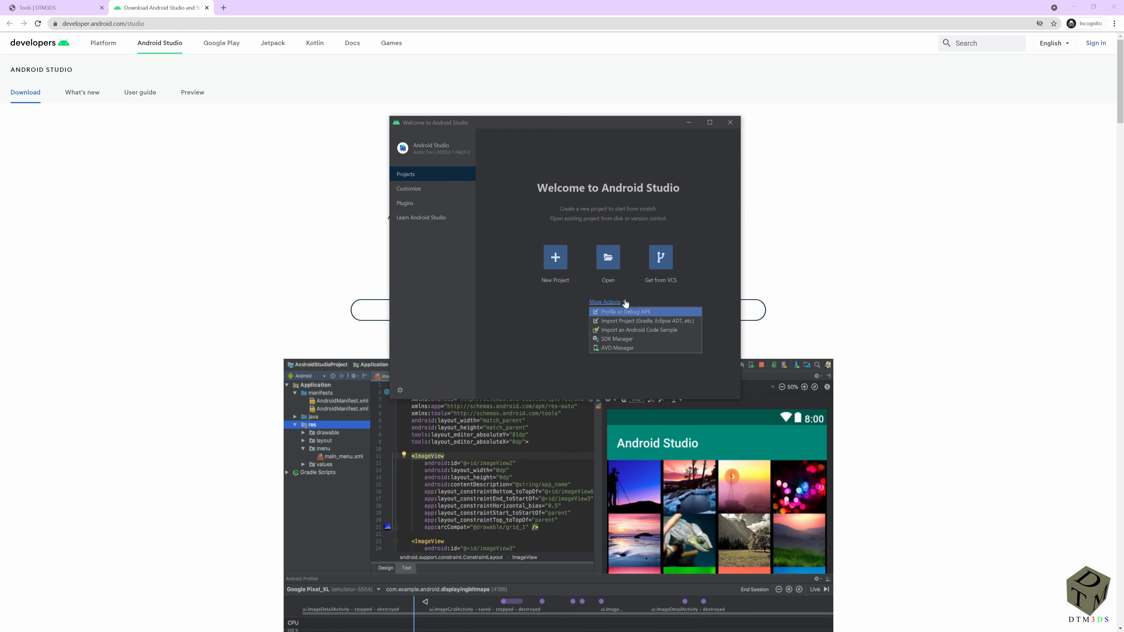
pyautogui.click(627, 339)
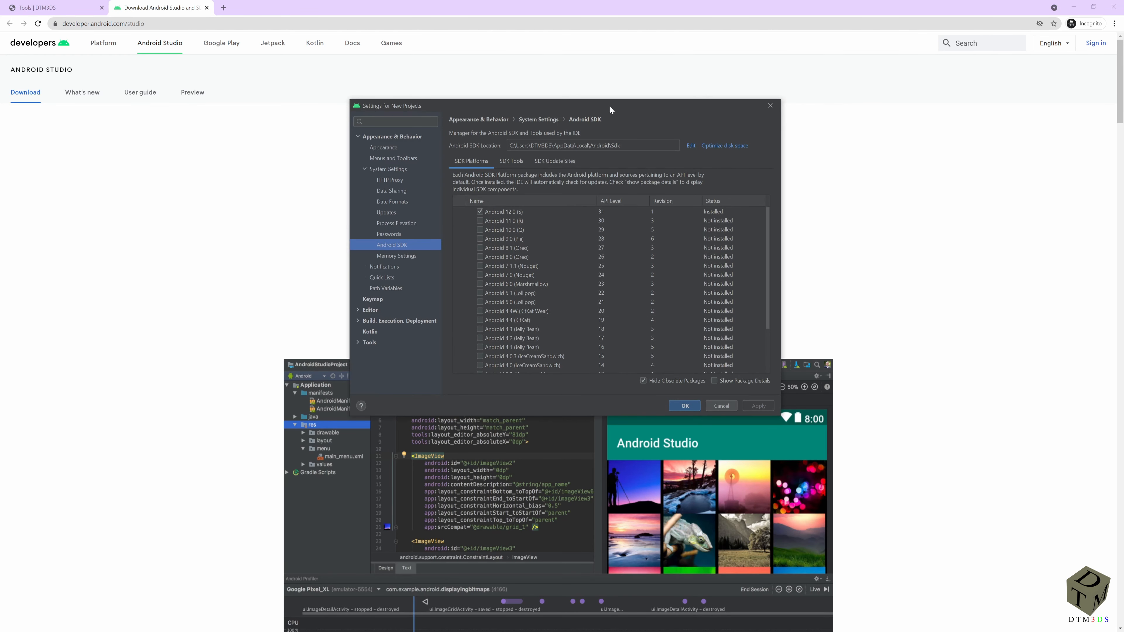
pyautogui.moveTo(609, 105); pyautogui.dragTo(556, 155)
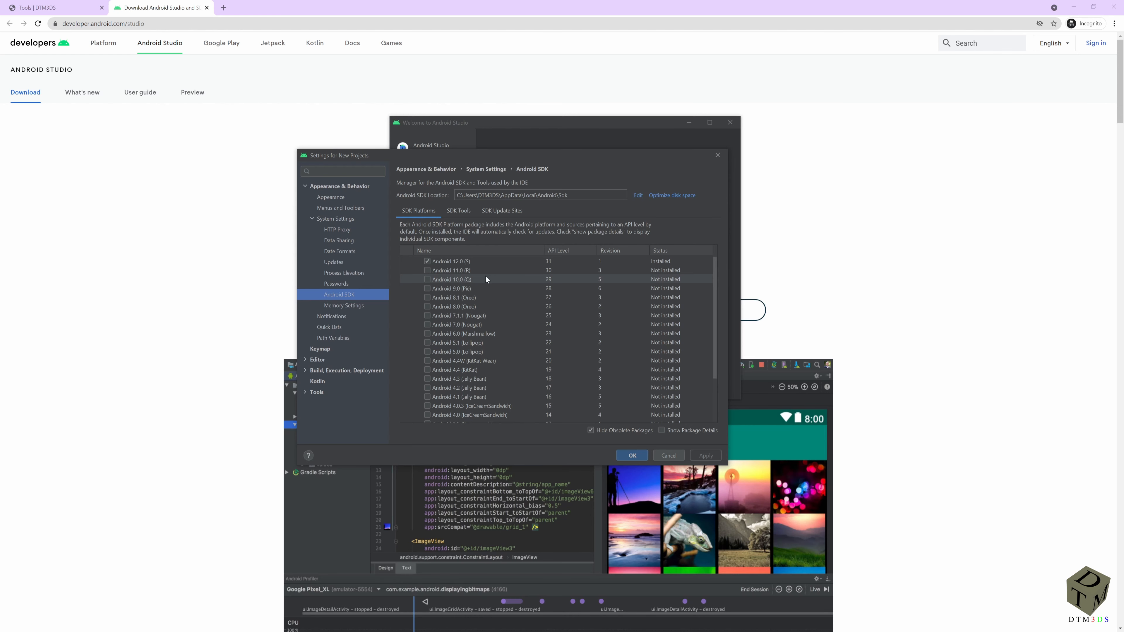
pyautogui.click(427, 270)
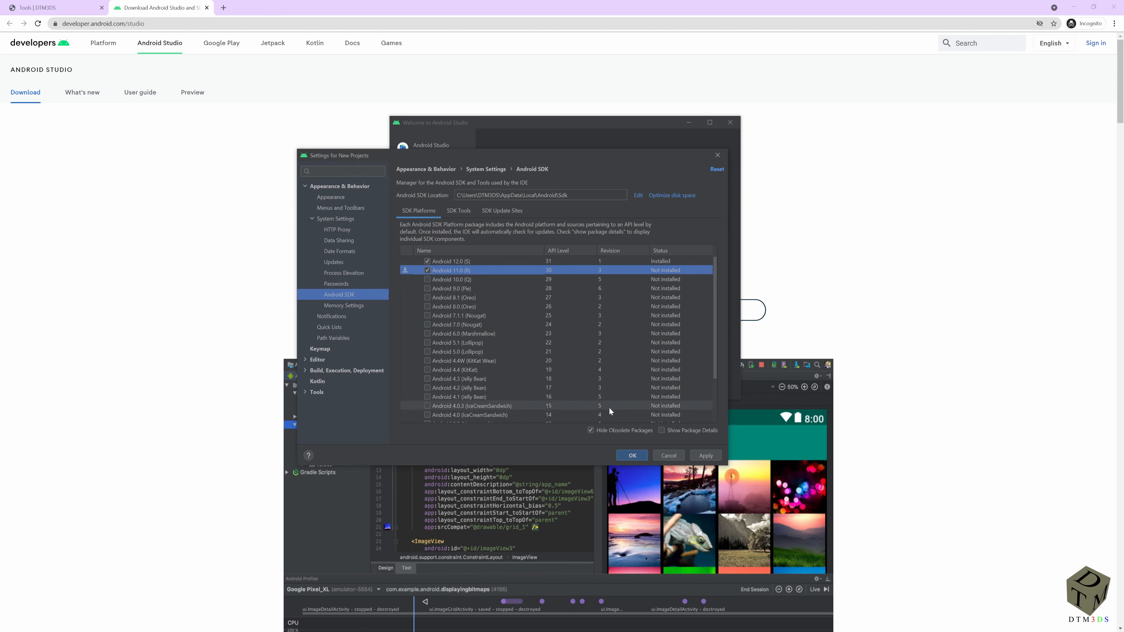
# Mark the Google USB Driver among the SDK tools for installation
pyautogui.click(453, 212)
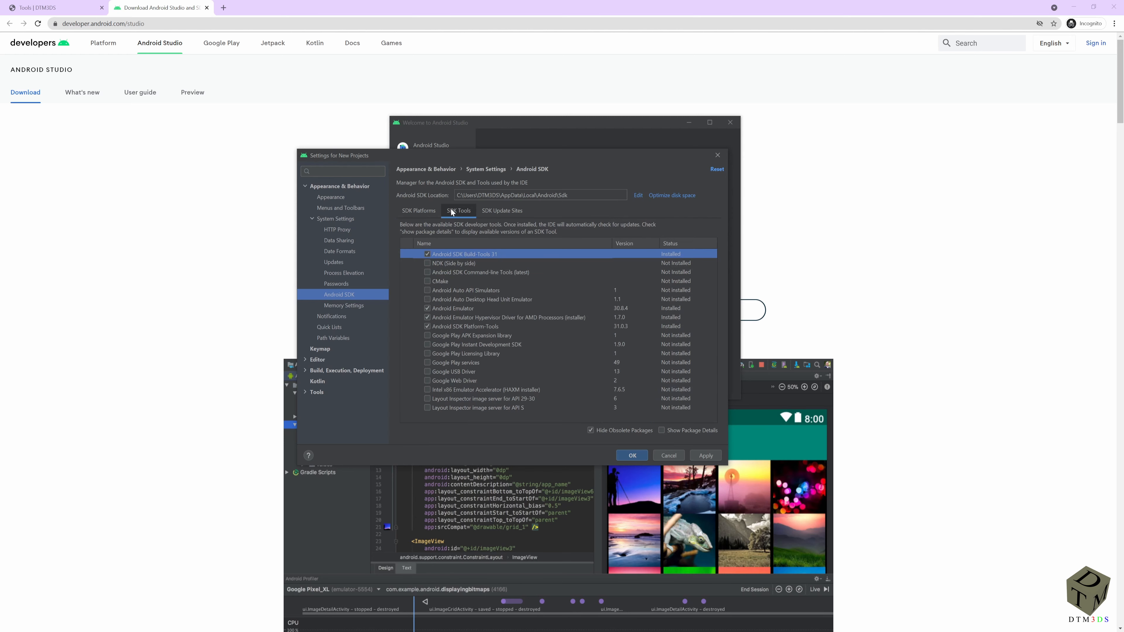
pyautogui.click(427, 372)
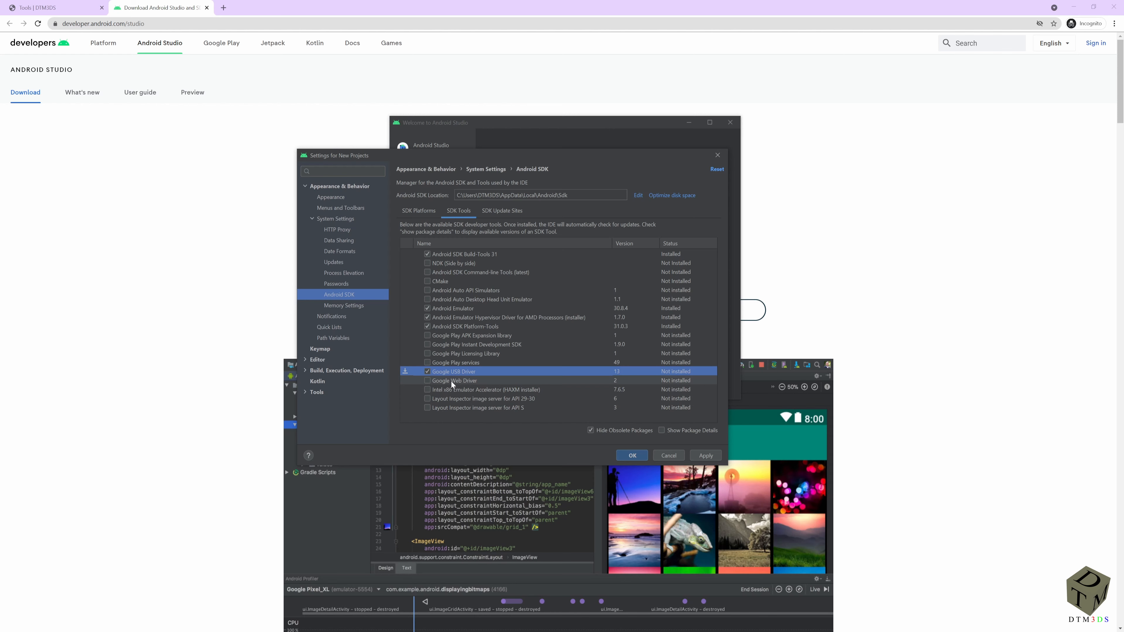
pyautogui.click(427, 372)
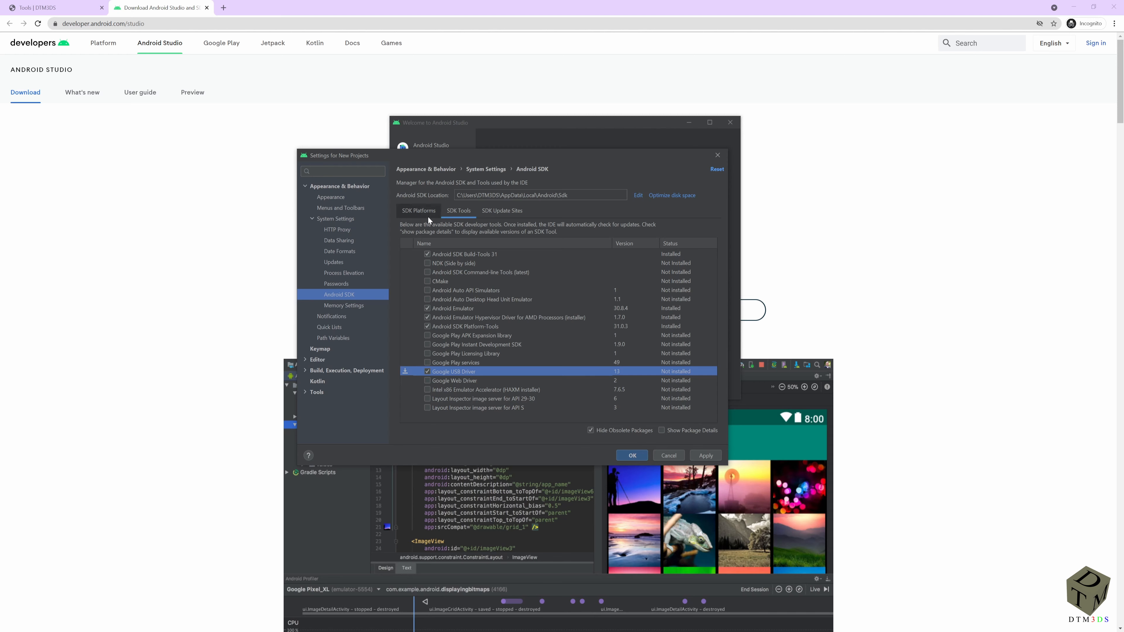
# Review the items selected for installation among the SDK platforms and the SDK tools
pyautogui.click(413, 213)
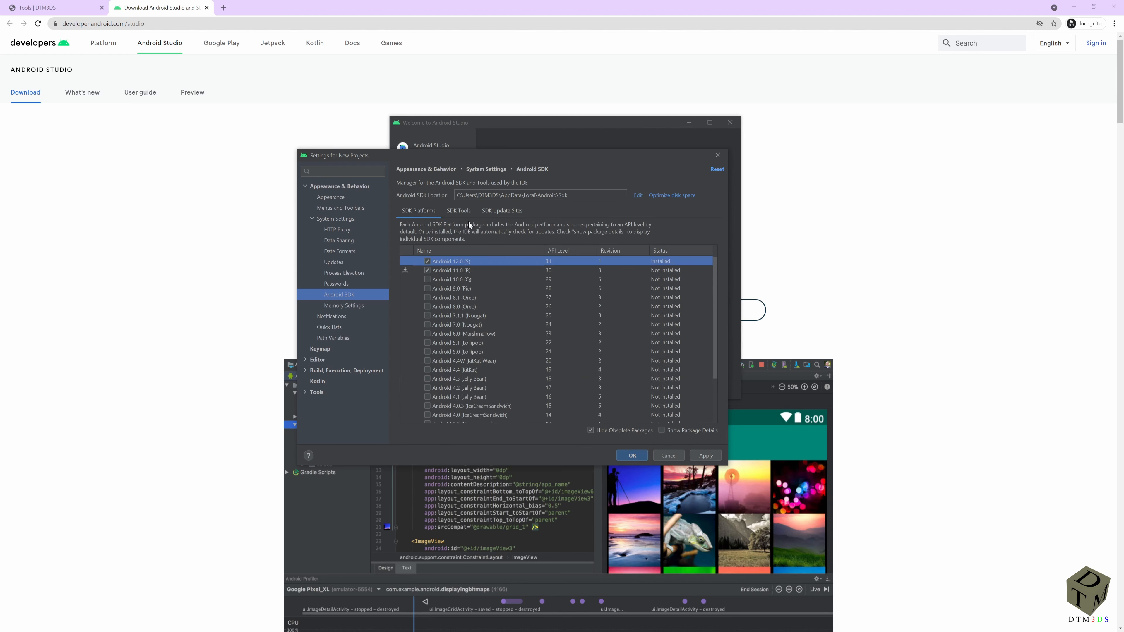
pyautogui.click(459, 213)
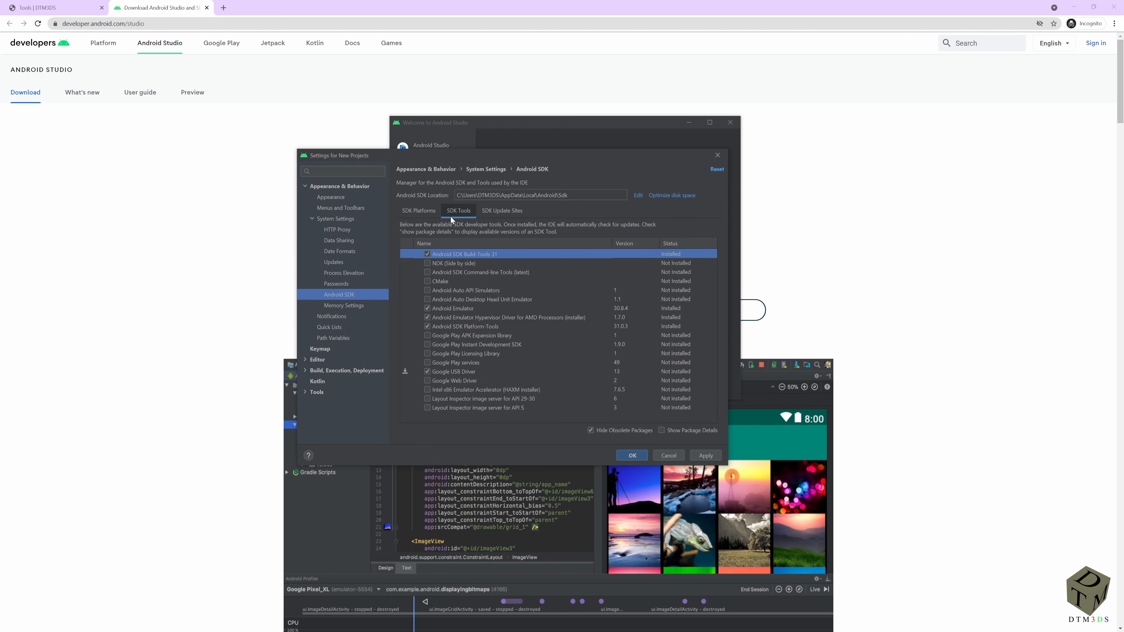
pyautogui.click(422, 212)
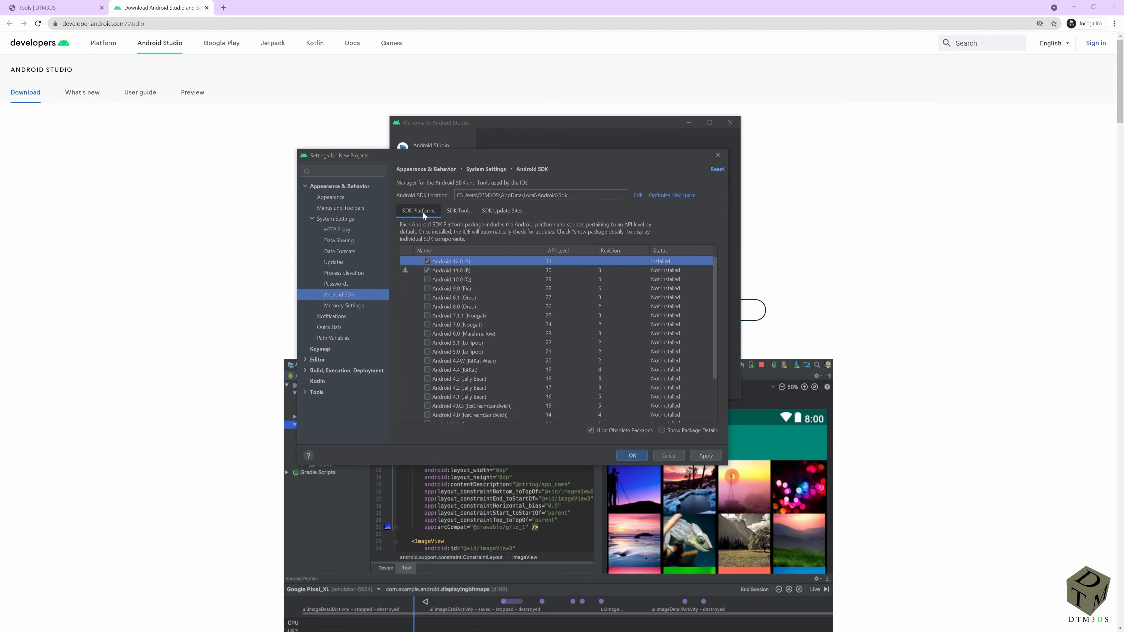
pyautogui.click(458, 212)
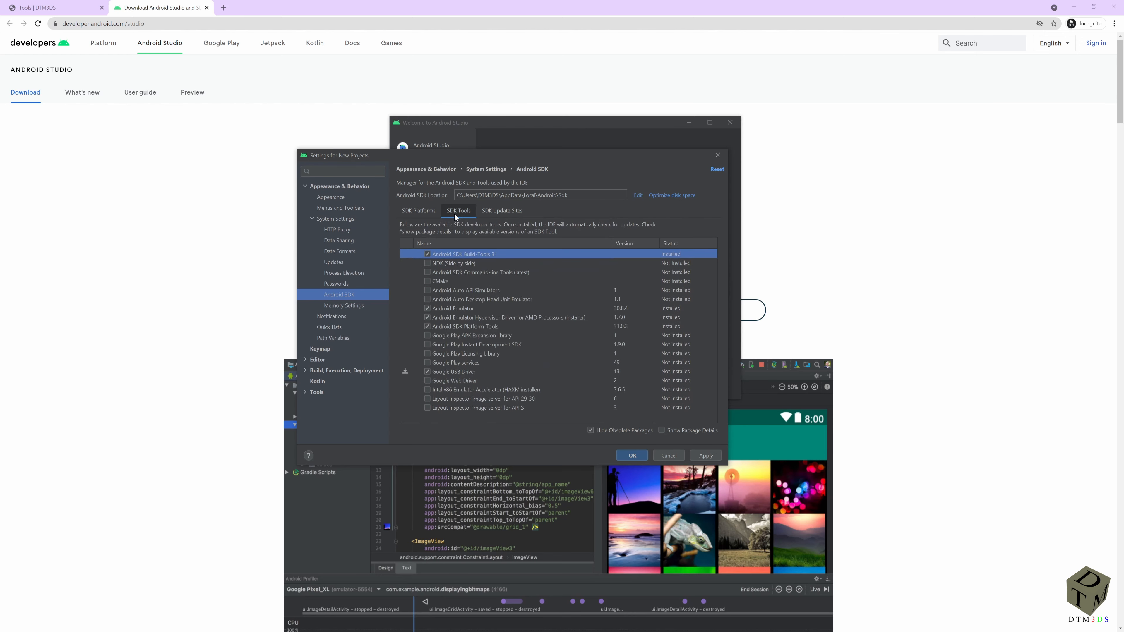
pyautogui.click(423, 211)
pyautogui.click(459, 213)
# Install the selected Android 11.0 platform and Google USB Driver, accepting the android-sdk-license, and check the SDK platforms list
pyautogui.click(705, 458)
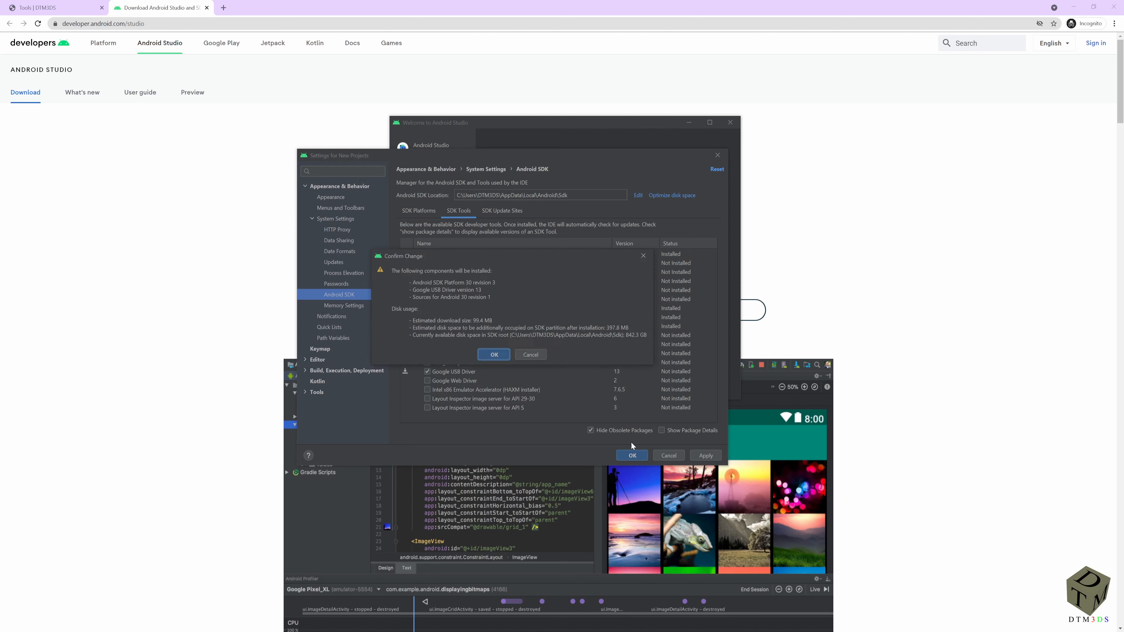
pyautogui.click(489, 354)
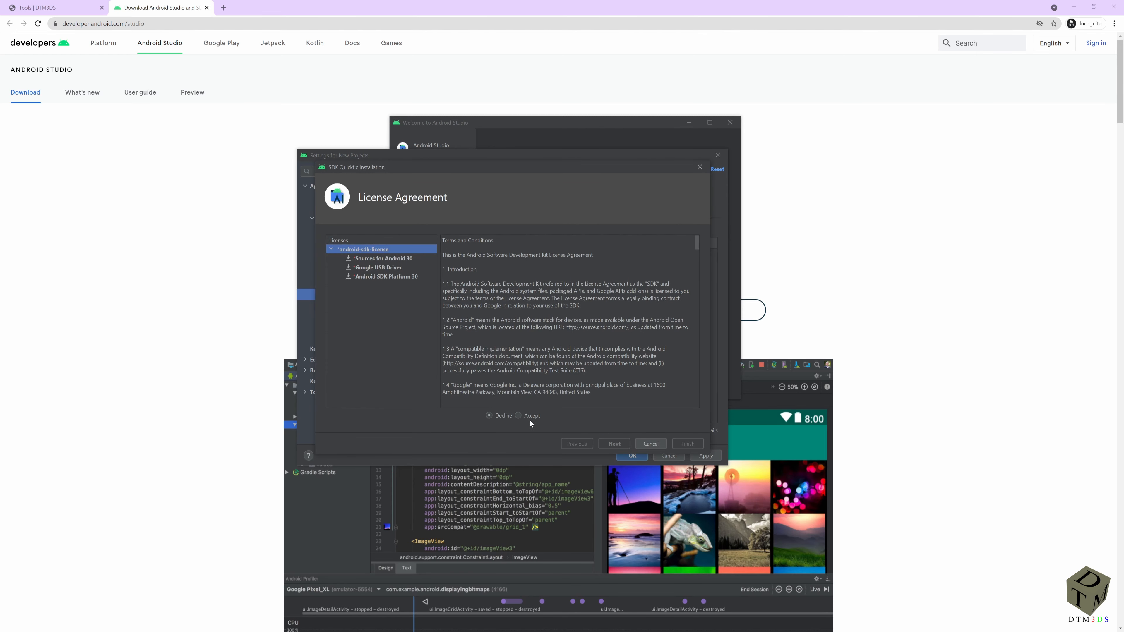
pyautogui.click(519, 414)
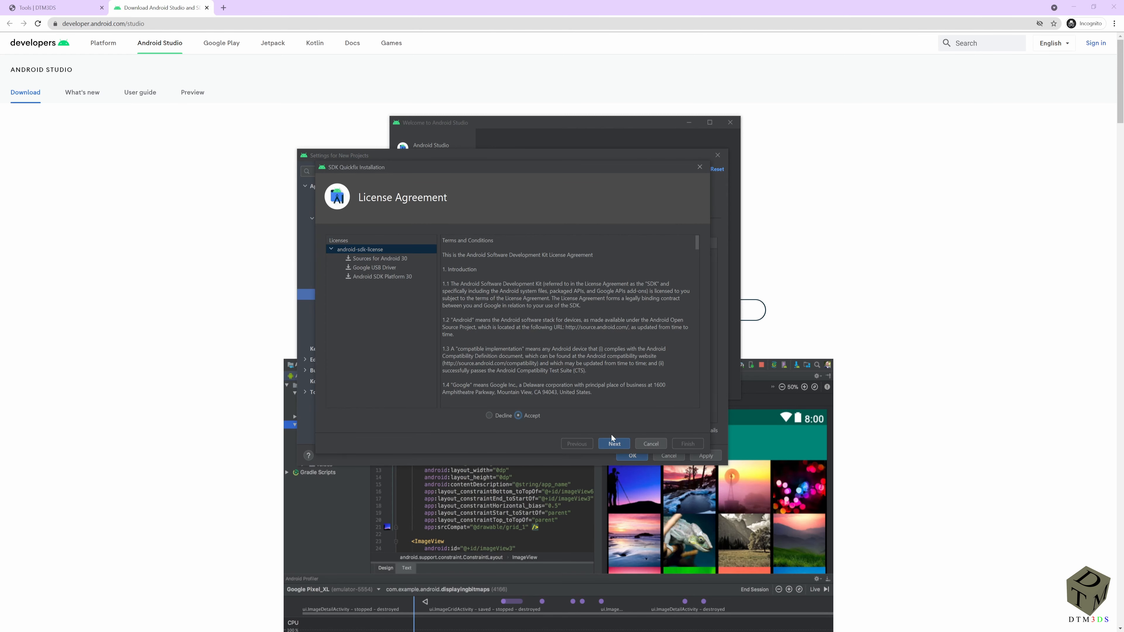
pyautogui.click(612, 444)
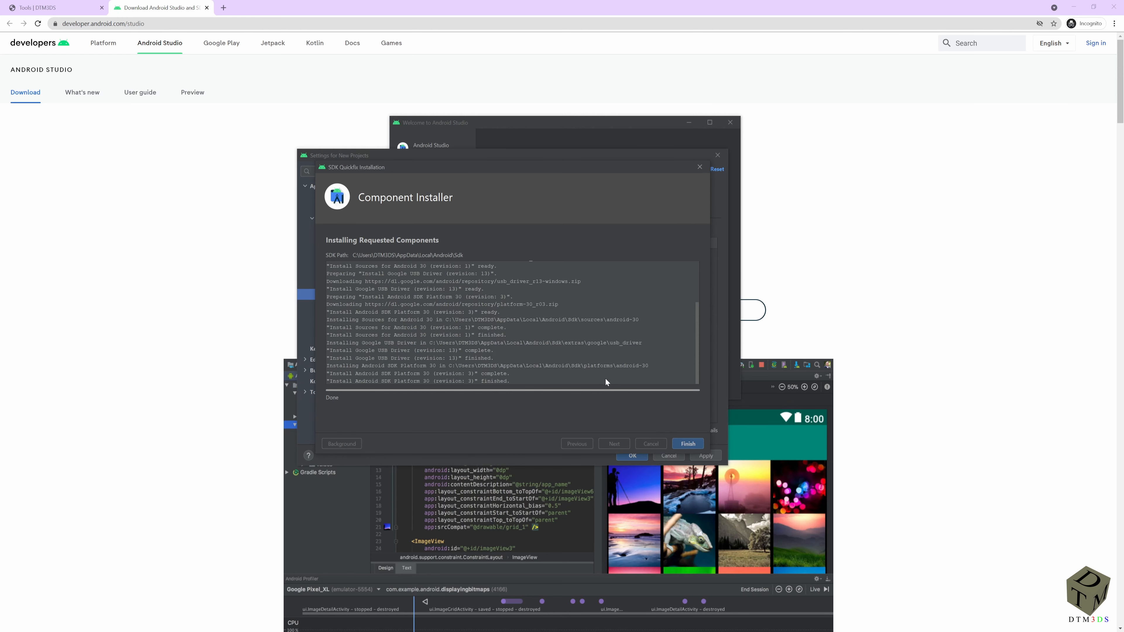
pyautogui.click(678, 443)
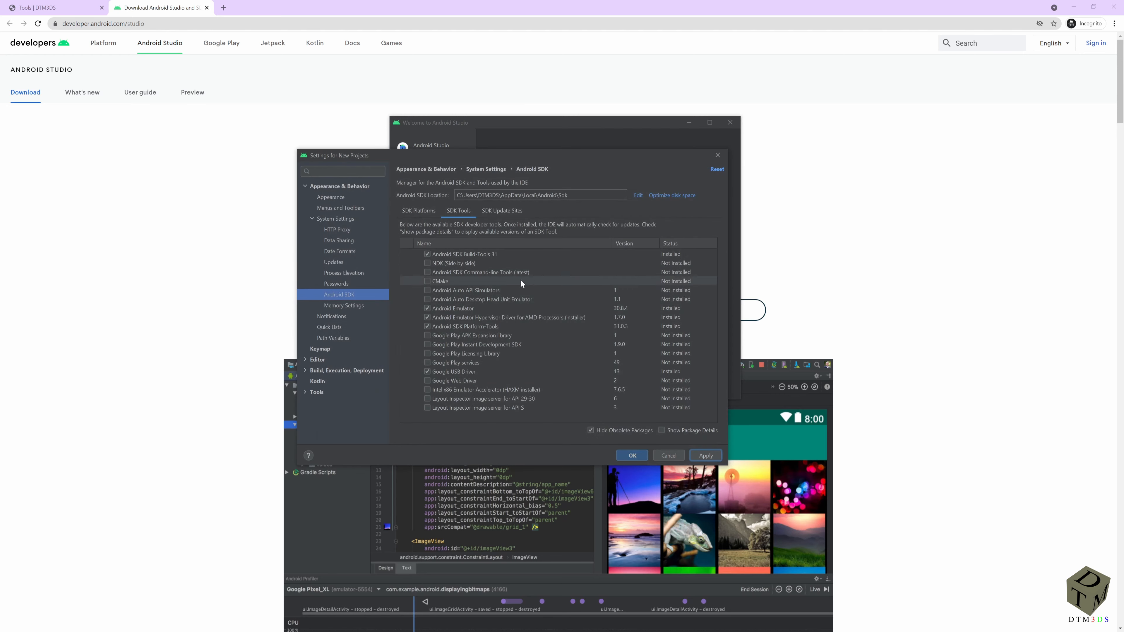
pyautogui.click(406, 214)
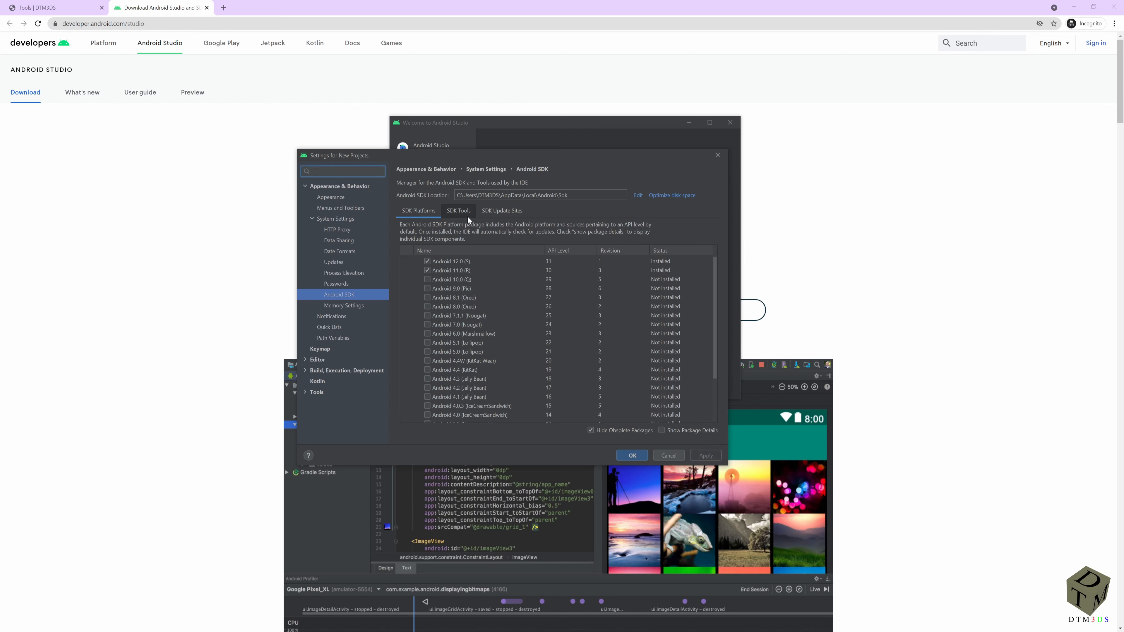
# Check the installation status of the packages in the SDK platforms and SDK tools lists
pyautogui.click(461, 212)
pyautogui.click(425, 212)
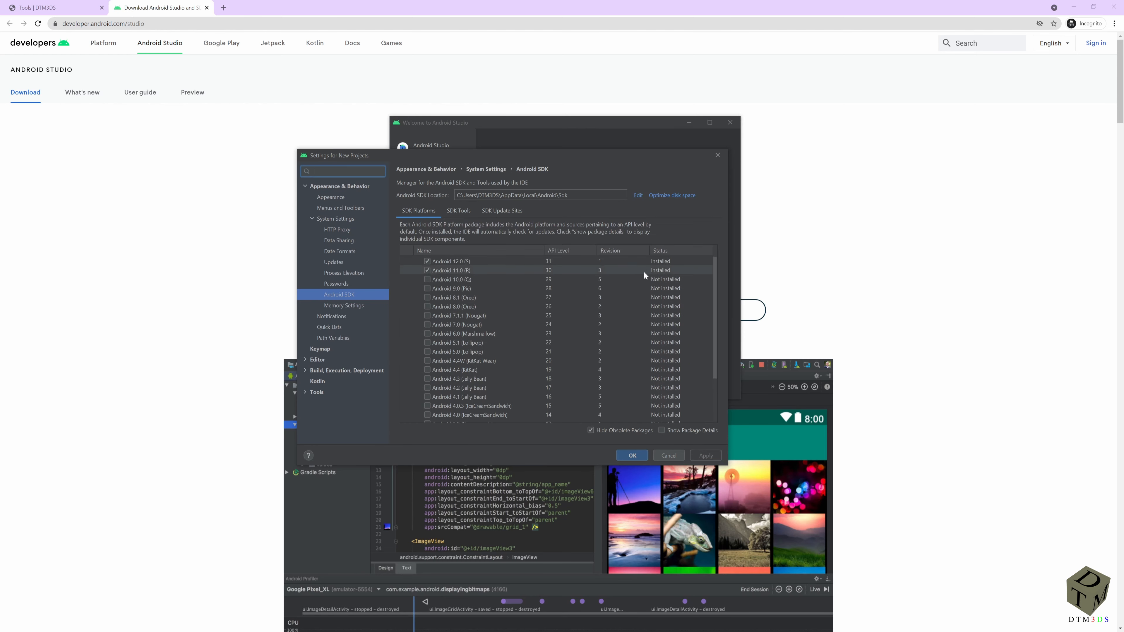
pyautogui.click(454, 213)
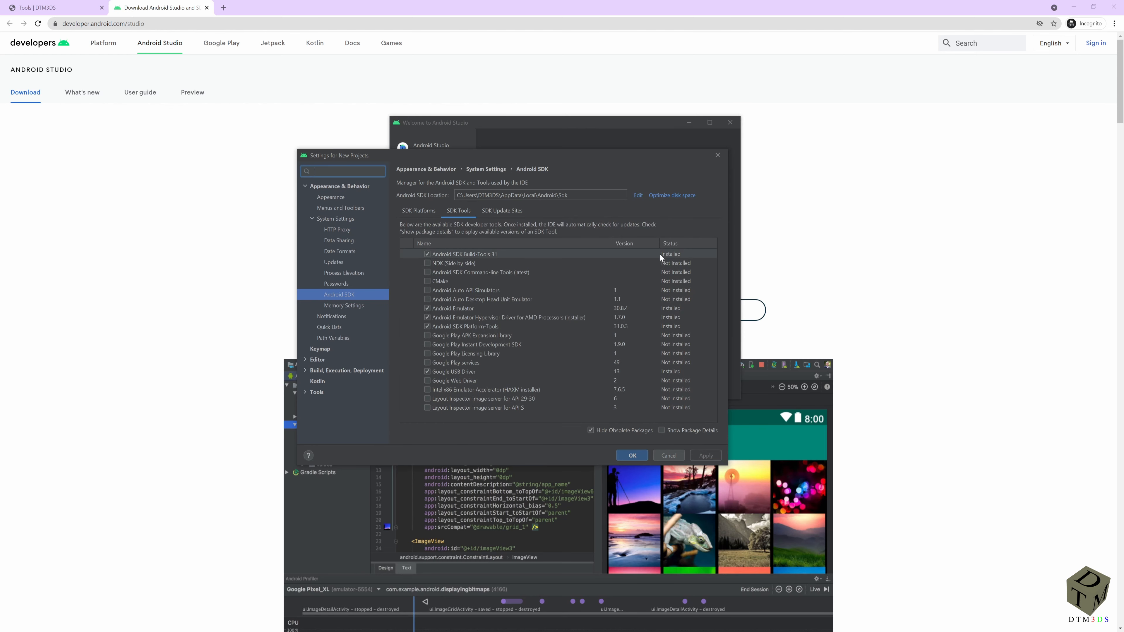
# Accept and close the Android SDK settings, and close the Android Studio welcome window
pyautogui.click(634, 456)
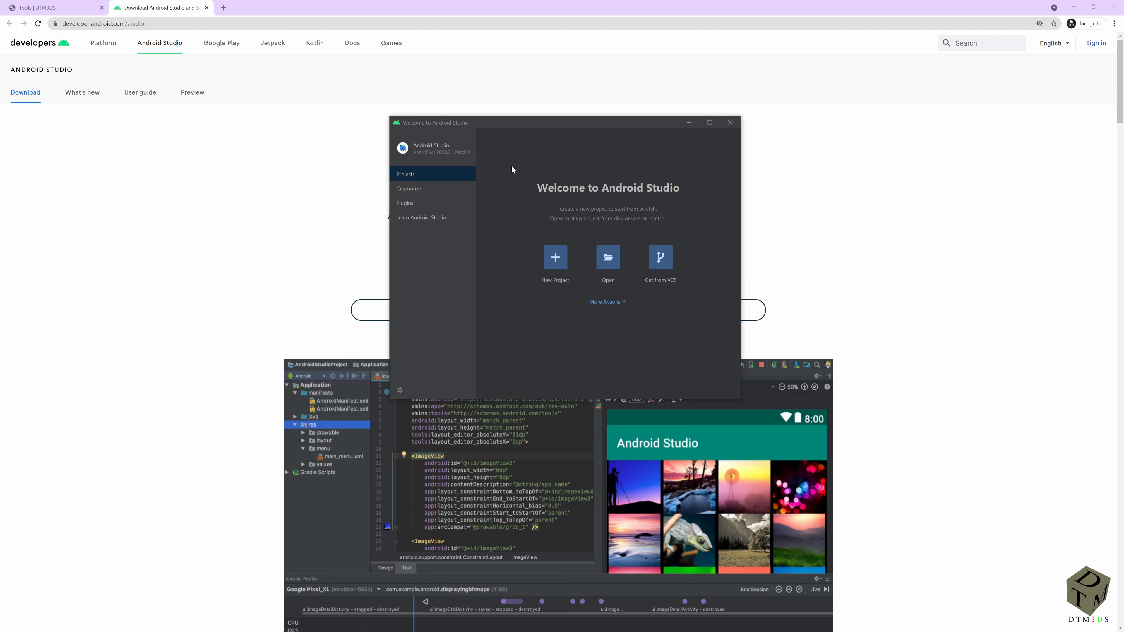
pyautogui.click(730, 127)
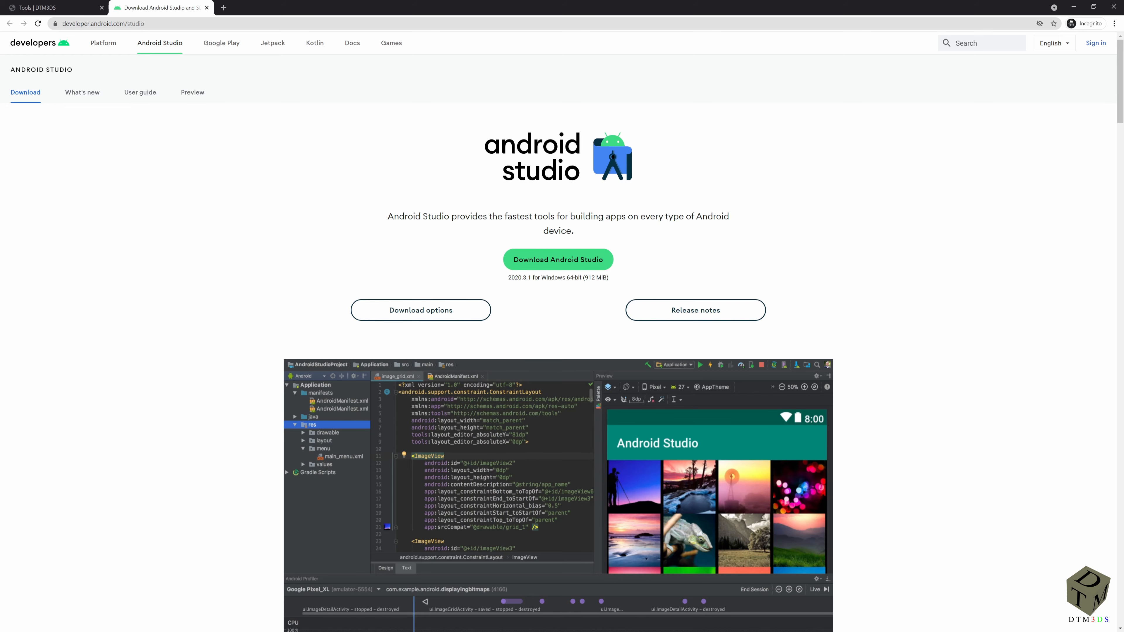
pyautogui.hotkey('alt', 'Tab')
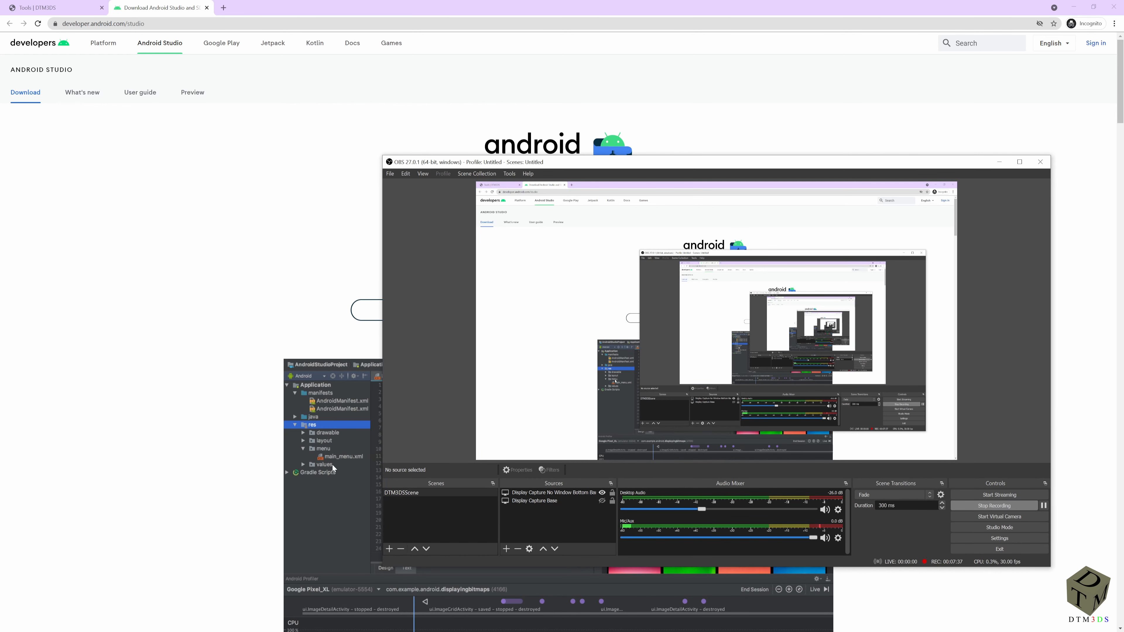
pyautogui.click(345, 529)
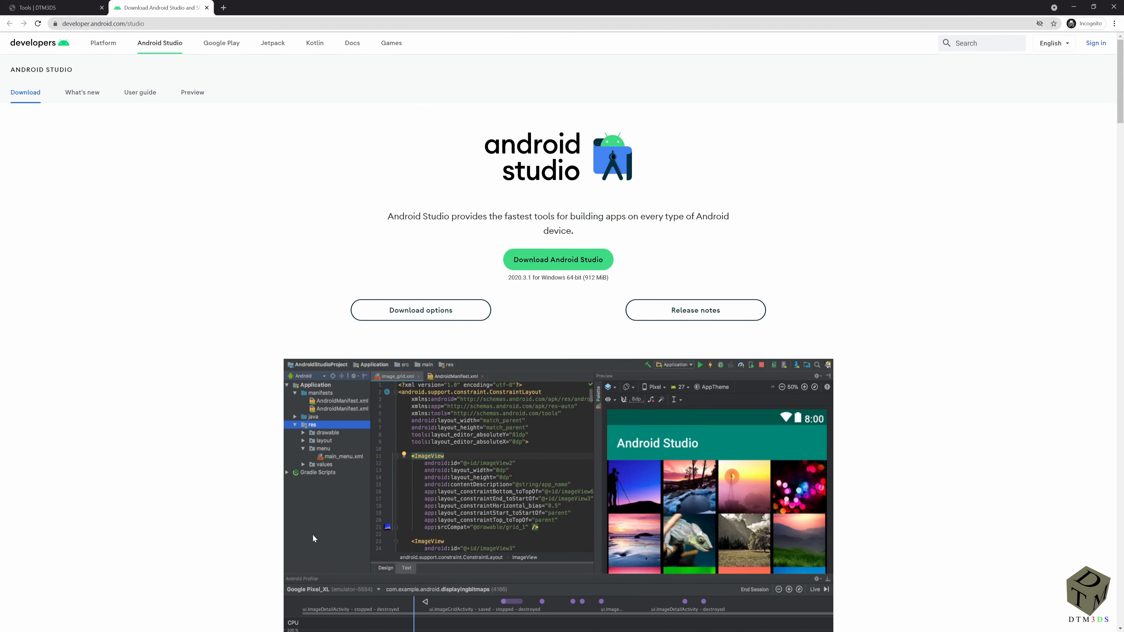
pyautogui.hotkey('alt', 'Tab')
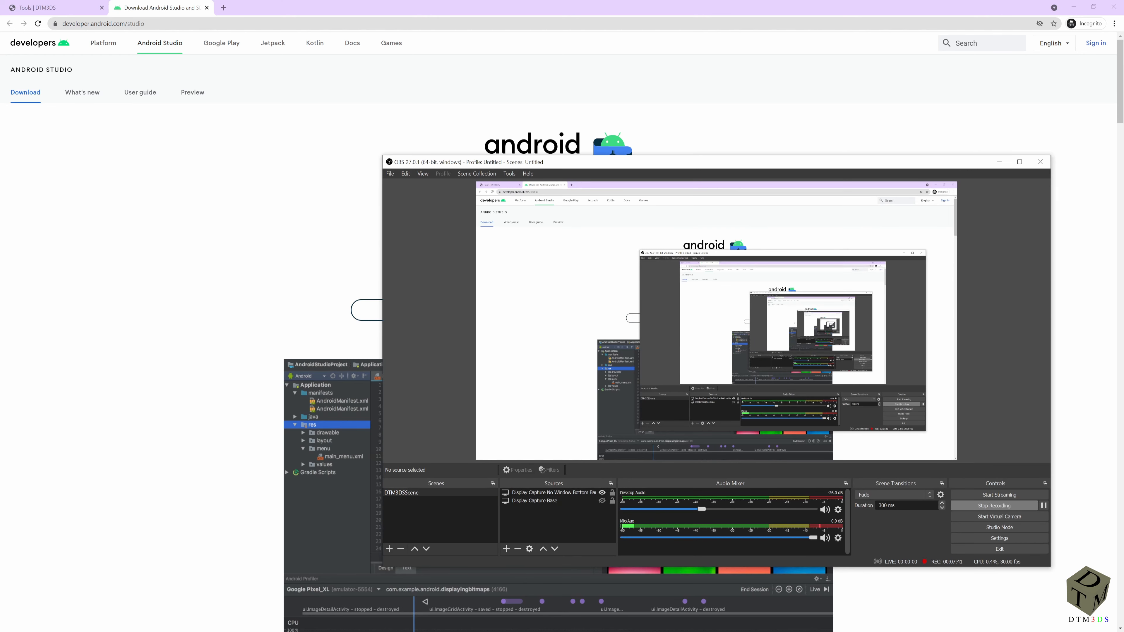